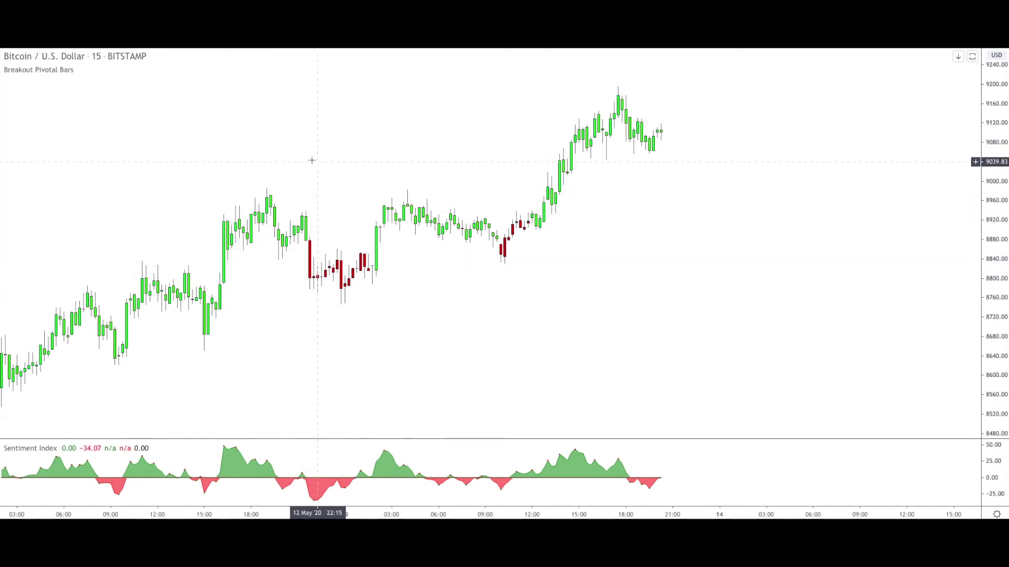
Hide the Breakout Pivotal Bars indicator on the price chart and show it again
{"action": "mouse_move", "coordinate": [79, 68]}
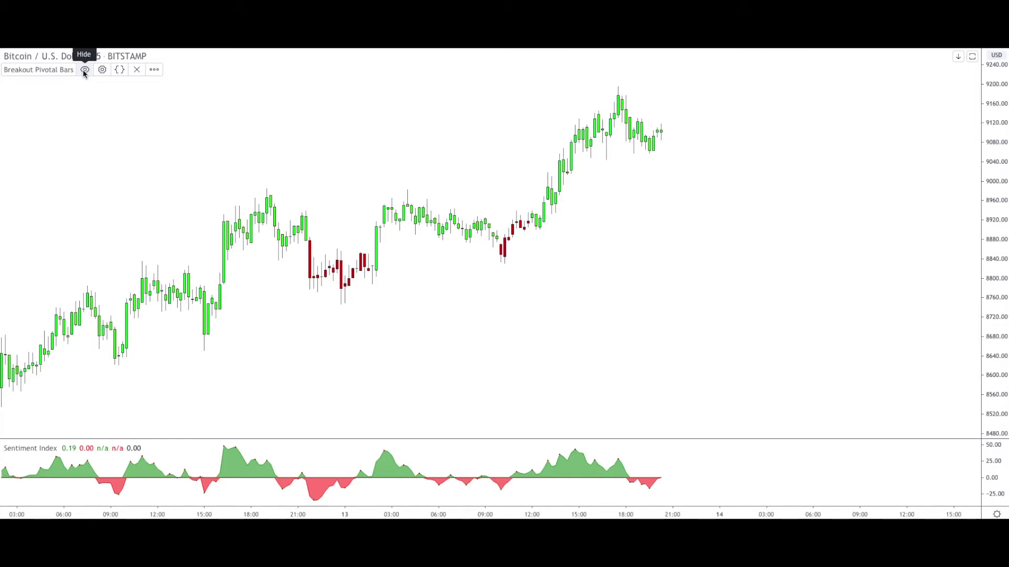
{"action": "left_click", "coordinate": [84, 71]}
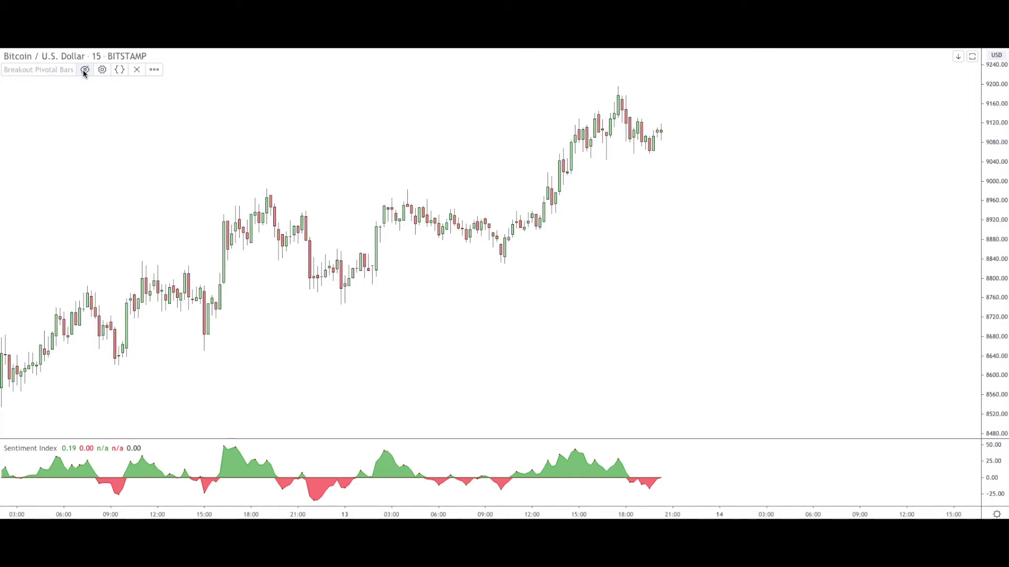
{"action": "left_click", "coordinate": [85, 71]}
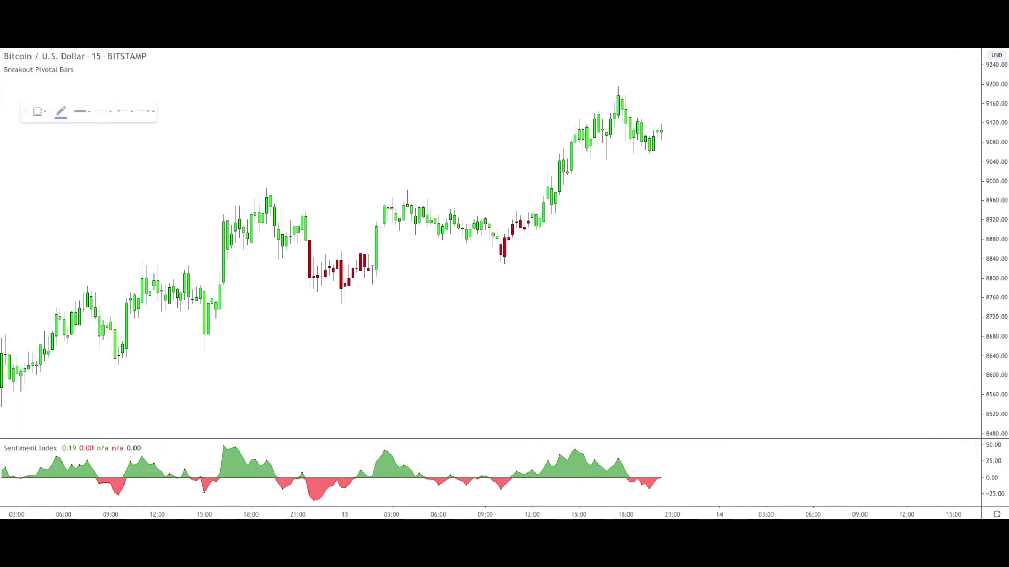
Draw two trend lines on the Sentiment Index, one rising to the 13 May afternoon peak and one falling from it to 20:45
{"action": "left_click", "coordinate": [508, 475]}
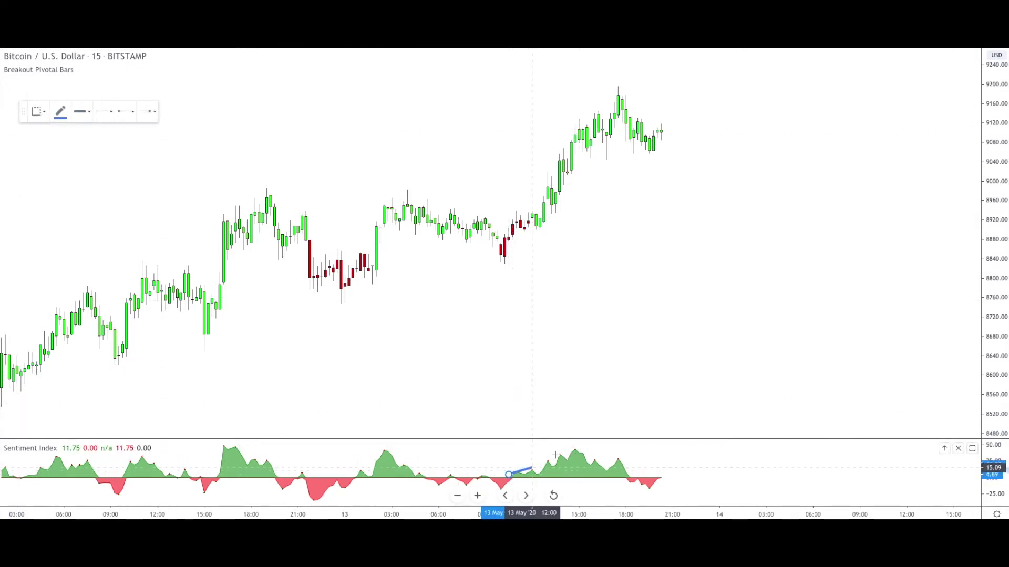
{"action": "left_click", "coordinate": [582, 447]}
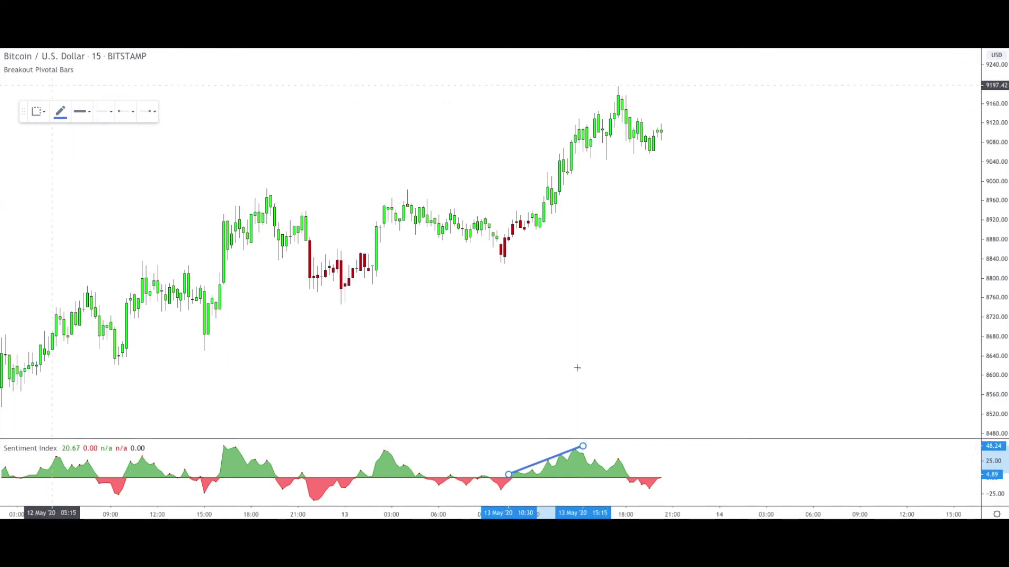
{"action": "left_click", "coordinate": [572, 446]}
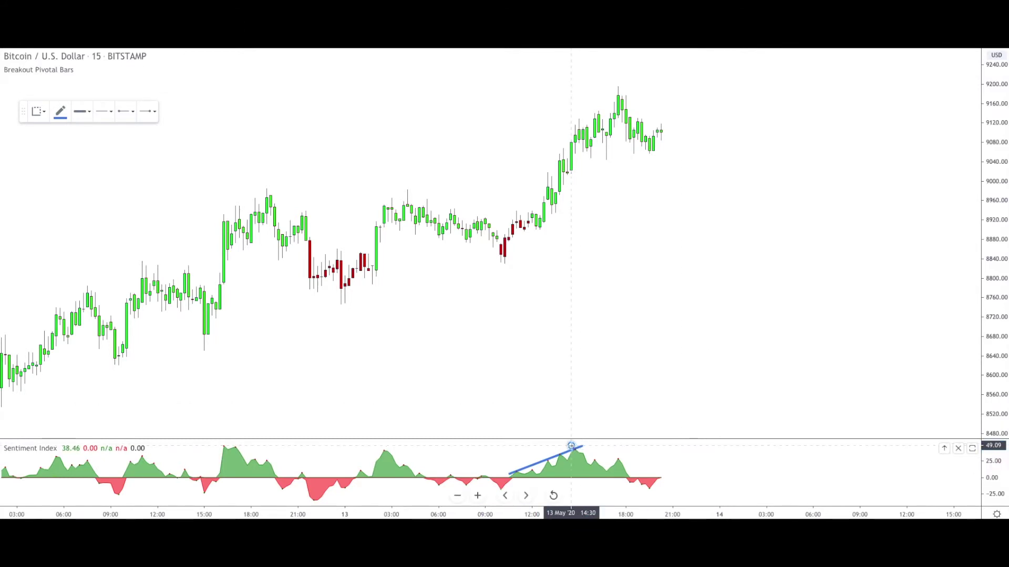
{"action": "left_click", "coordinate": [669, 472]}
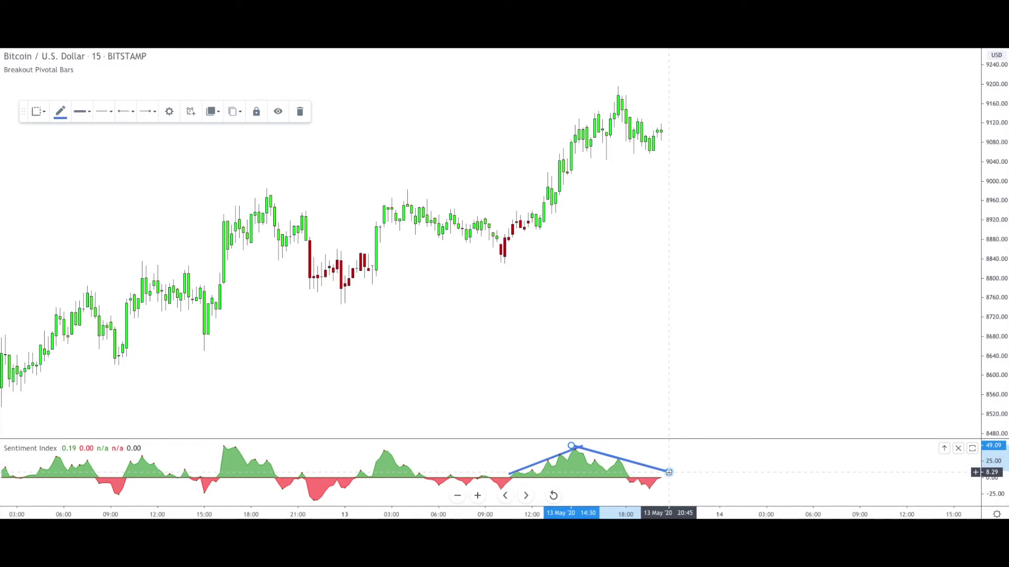
Delete the rising and the falling trend line from the Sentiment Index pane
{"action": "left_click", "coordinate": [555, 455]}
{"action": "key", "text": "Delete"}
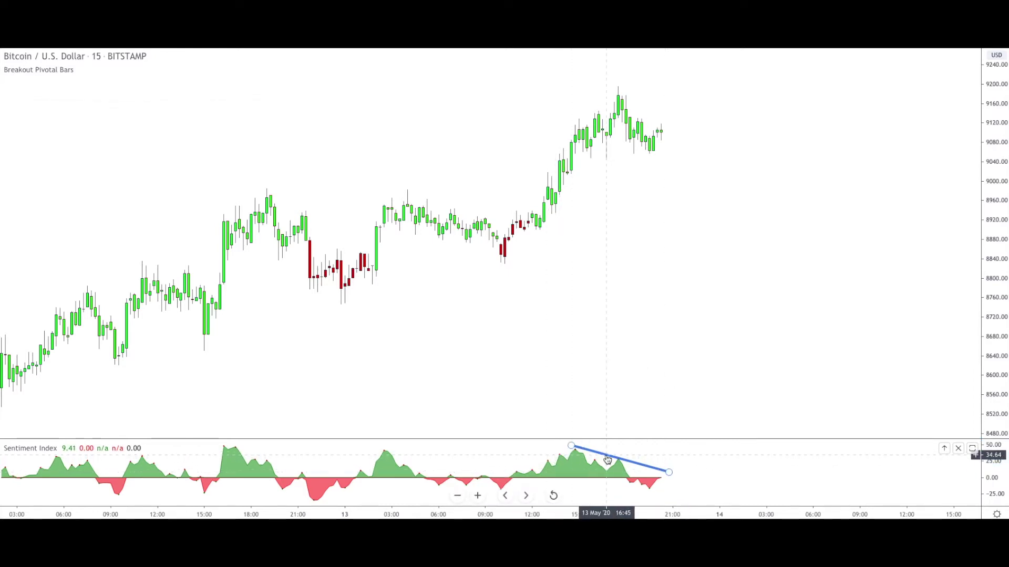
{"action": "left_click", "coordinate": [606, 457]}
{"action": "key", "text": "Delete"}
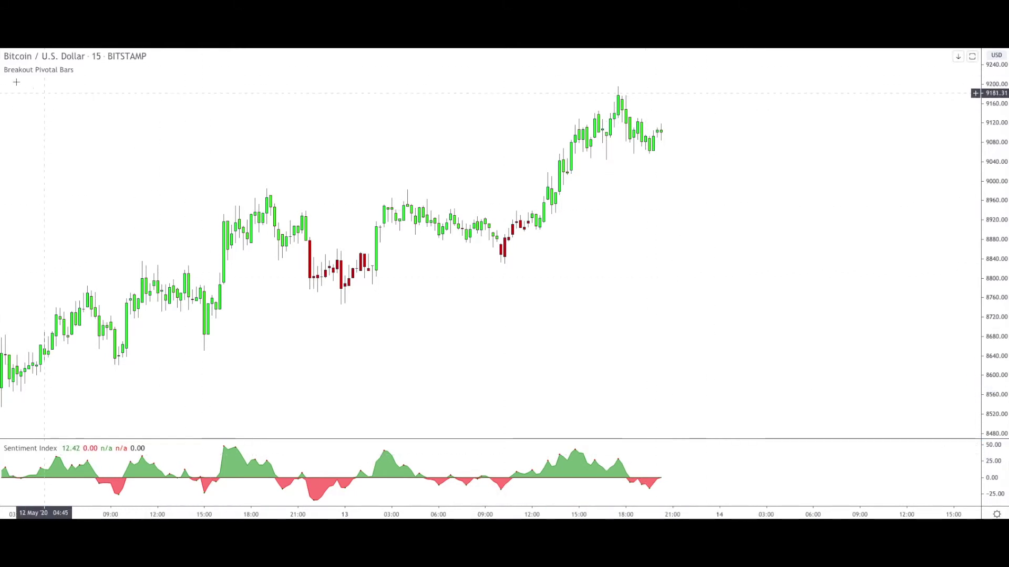
Draw a rising trend line along the first price advance, from about 8540 to about 8815 at 12 May 10:30
{"action": "key", "text": "alt+t"}
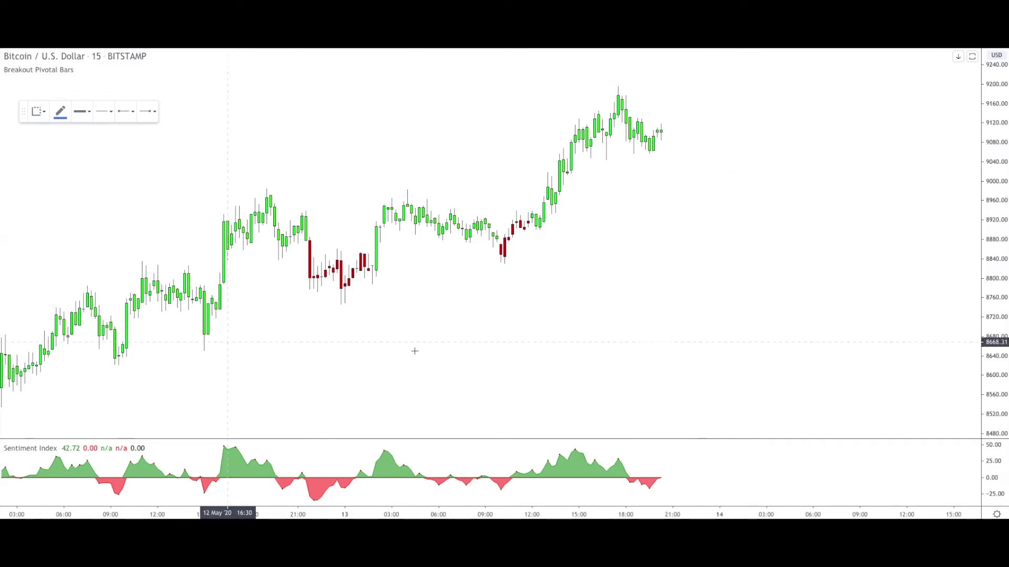
{"action": "scroll", "coordinate": [415, 351], "scroll_direction": "down", "scroll_amount": 5}
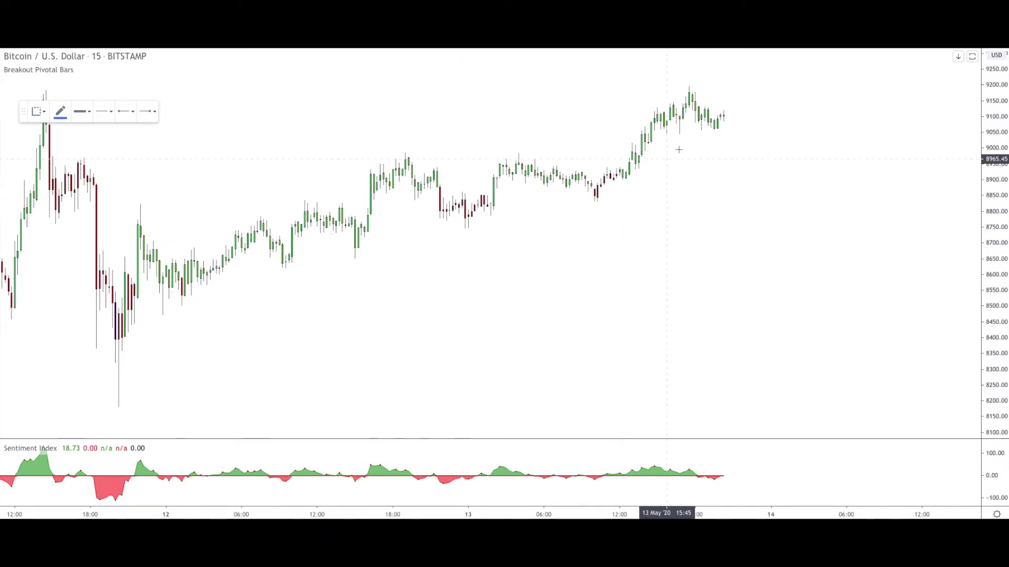
{"action": "scroll", "coordinate": [681, 144], "scroll_direction": "up", "scroll_amount": 2}
{"action": "scroll", "coordinate": [682, 144], "scroll_direction": "up", "scroll_amount": 2}
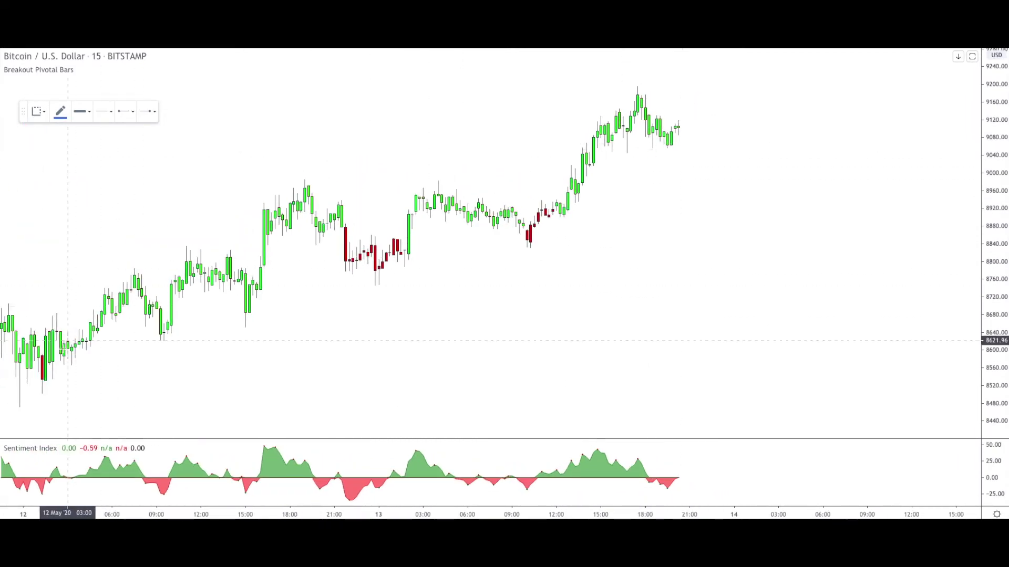
{"action": "left_click_drag", "start_coordinate": [50, 376], "coordinate": [179, 256]}
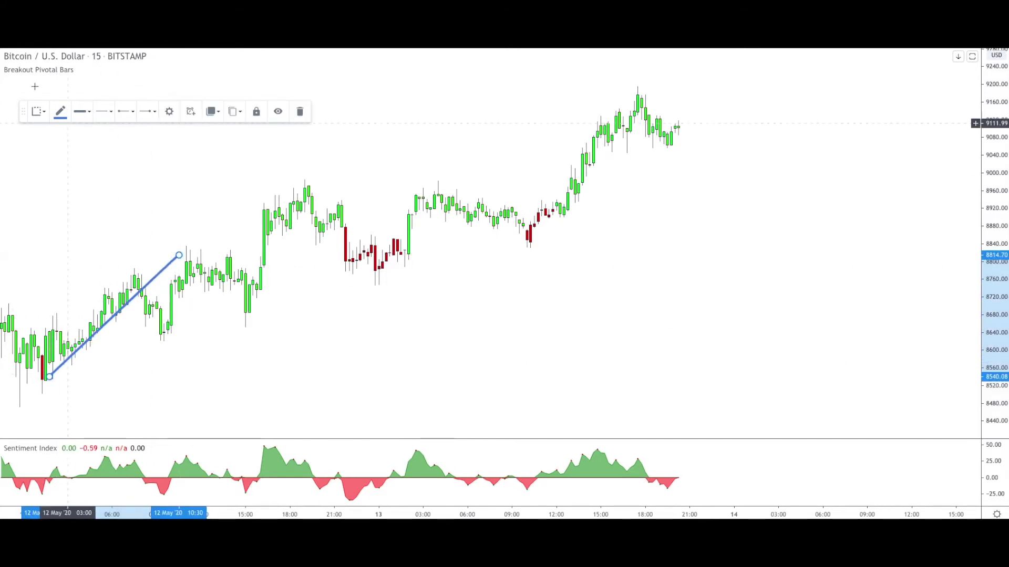
Enclose the first price pullback between two falling trend lines, the upper from 12 May 10:30 to 16:30, the lower from 09:15 to 16:00
{"action": "left_click_drag", "start_coordinate": [179, 248], "coordinate": [269, 277]}
{"action": "left_click", "coordinate": [267, 277]}
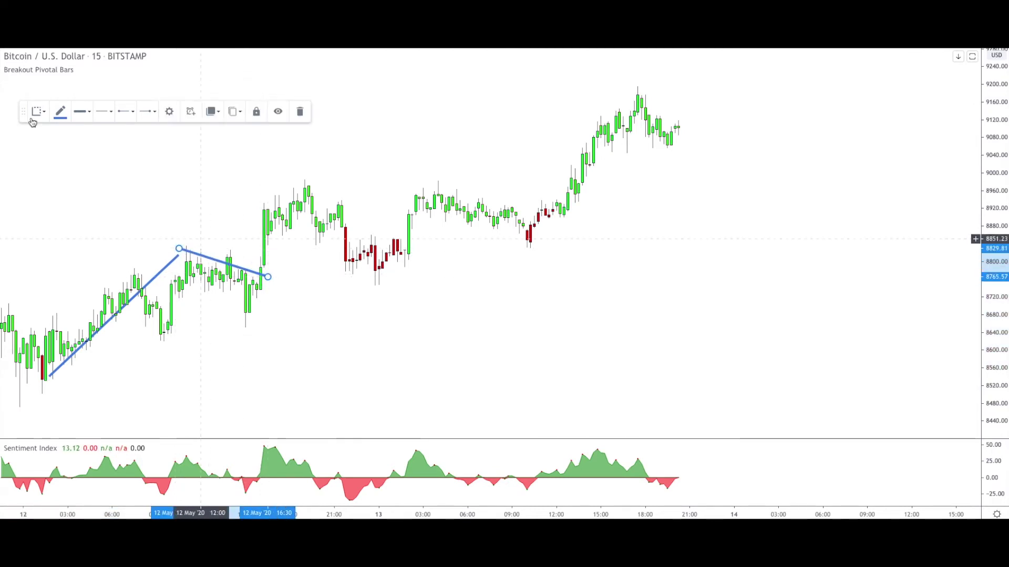
{"action": "left_click", "coordinate": [160, 284]}
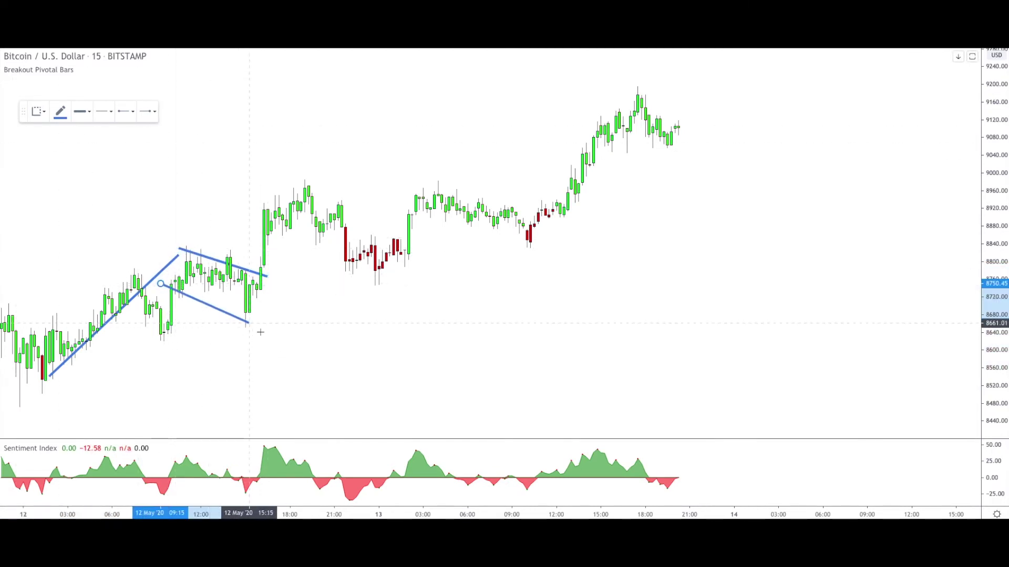
{"action": "left_click", "coordinate": [261, 317]}
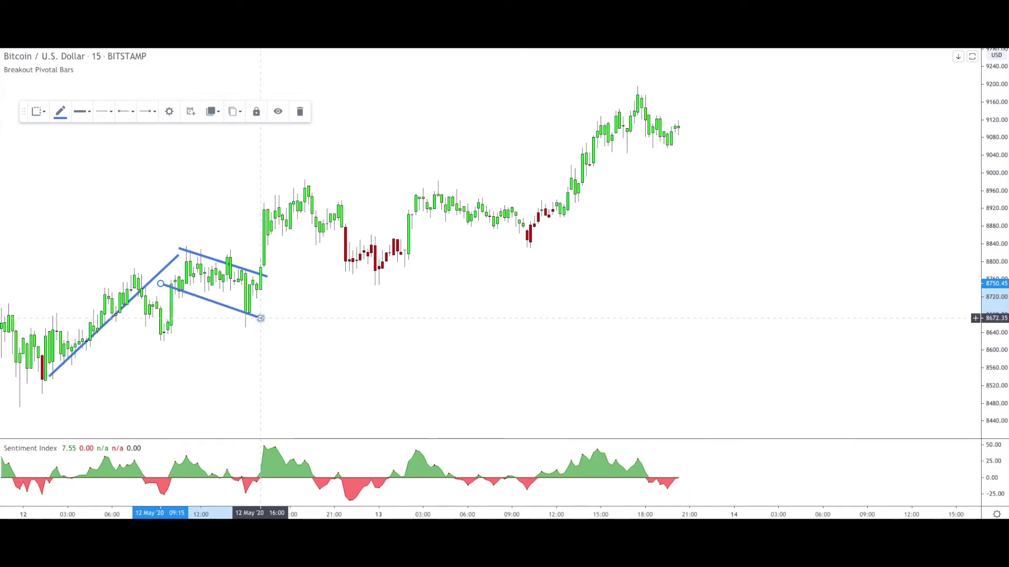
Draw a rising trend line along the second advance, 12 May 15:15 to 19:30, and enclose the pullback after it between two falling lines
{"action": "left_click", "coordinate": [249, 323]}
{"action": "left_click", "coordinate": [312, 187]}
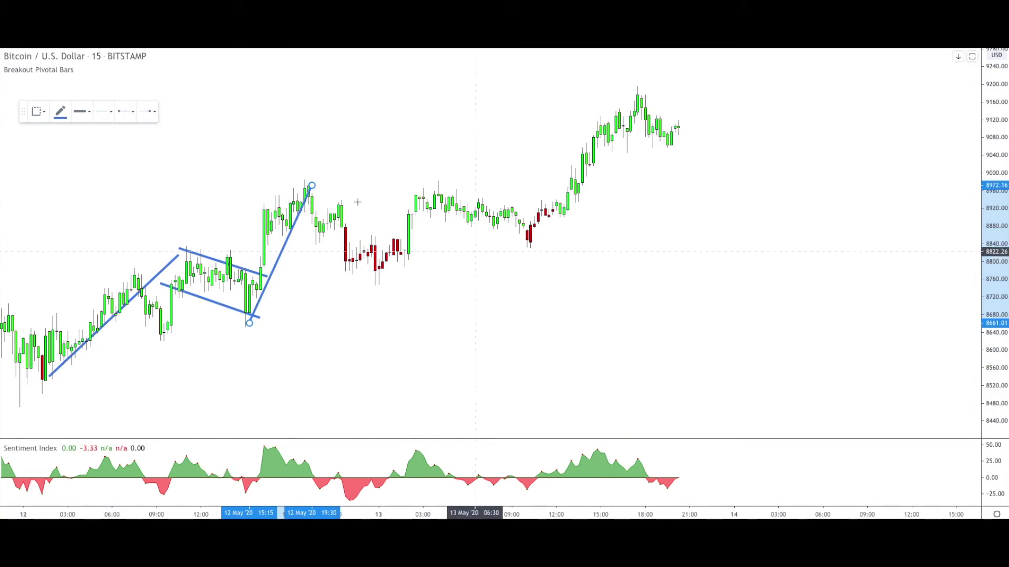
{"action": "left_click", "coordinate": [315, 187]}
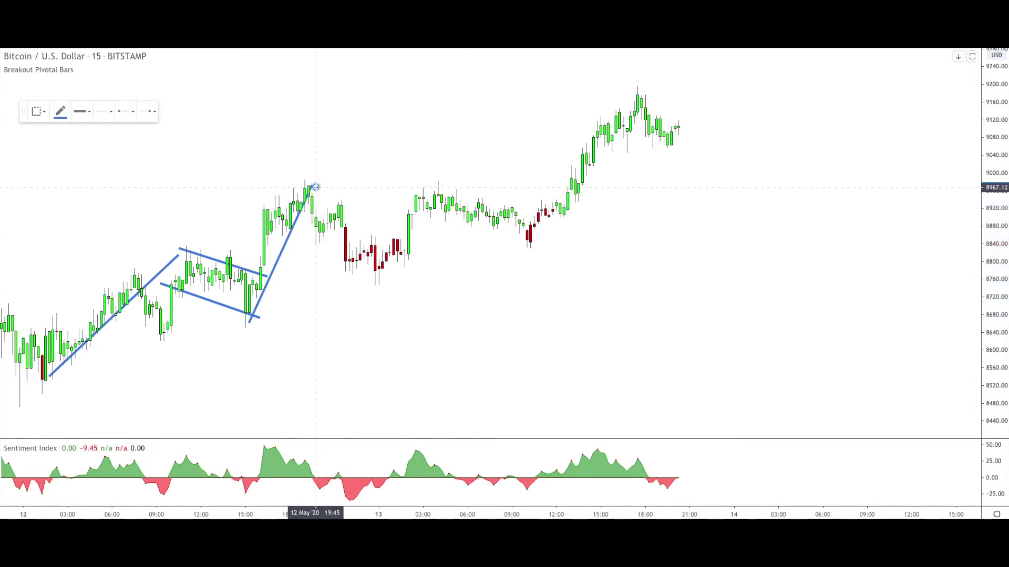
{"action": "left_click", "coordinate": [427, 244]}
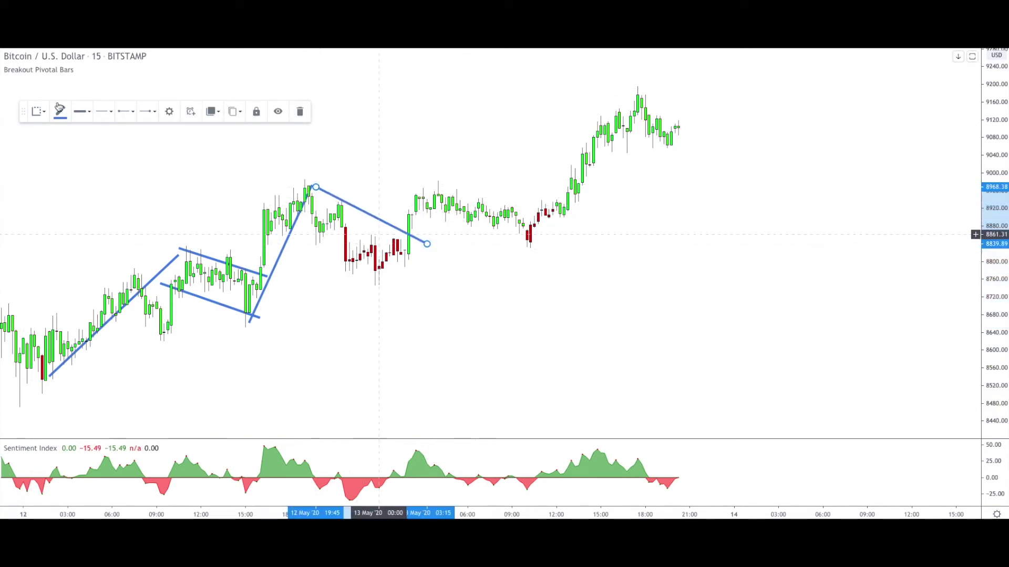
{"action": "left_click", "coordinate": [290, 237]}
{"action": "left_click", "coordinate": [387, 285]}
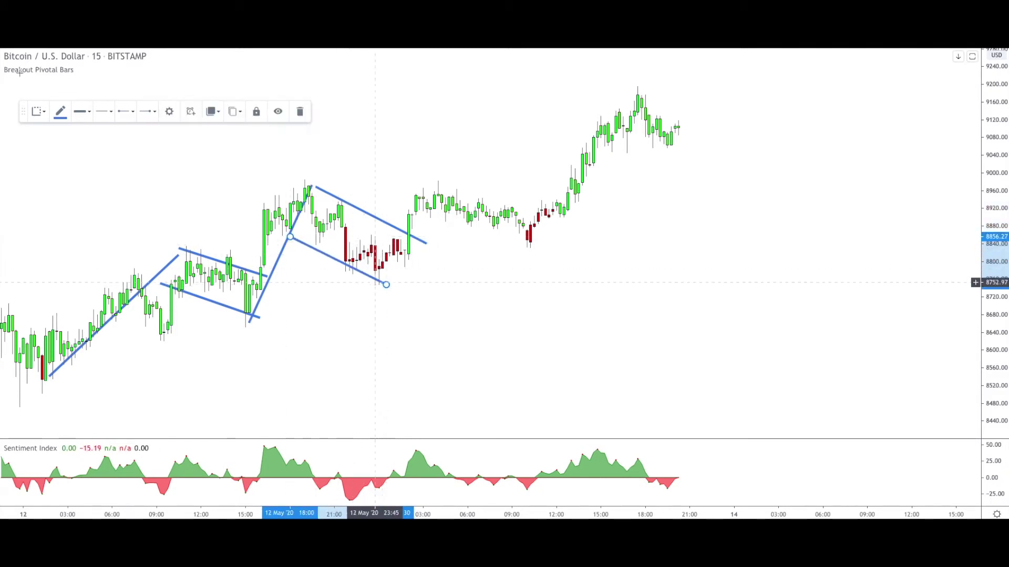
Draw a rising trend line from 12 May 23:45 to 13 May 03:45 and enclose the pullback after it between two falling lines
{"action": "left_click", "coordinate": [374, 285]}
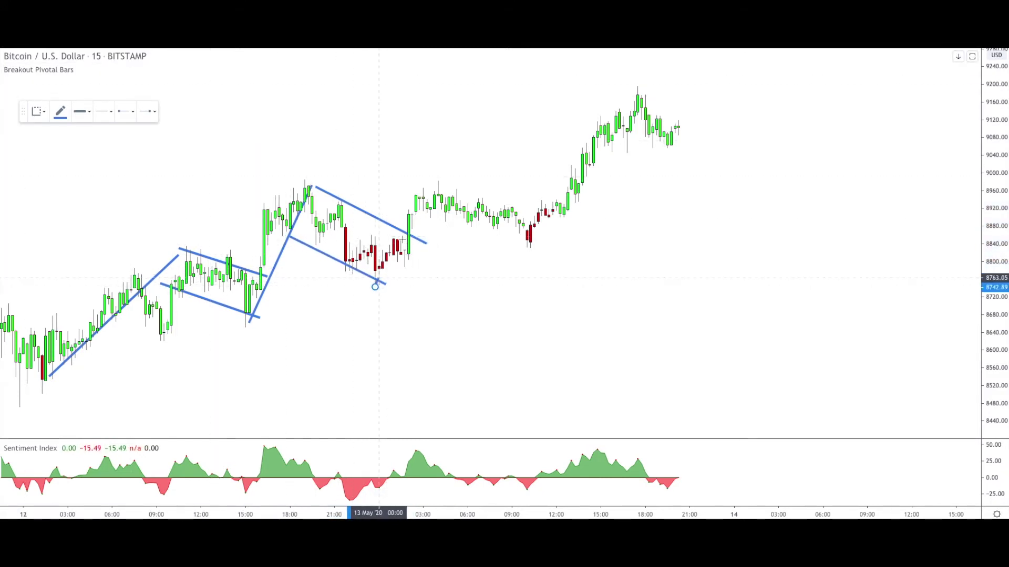
{"action": "left_click", "coordinate": [434, 184]}
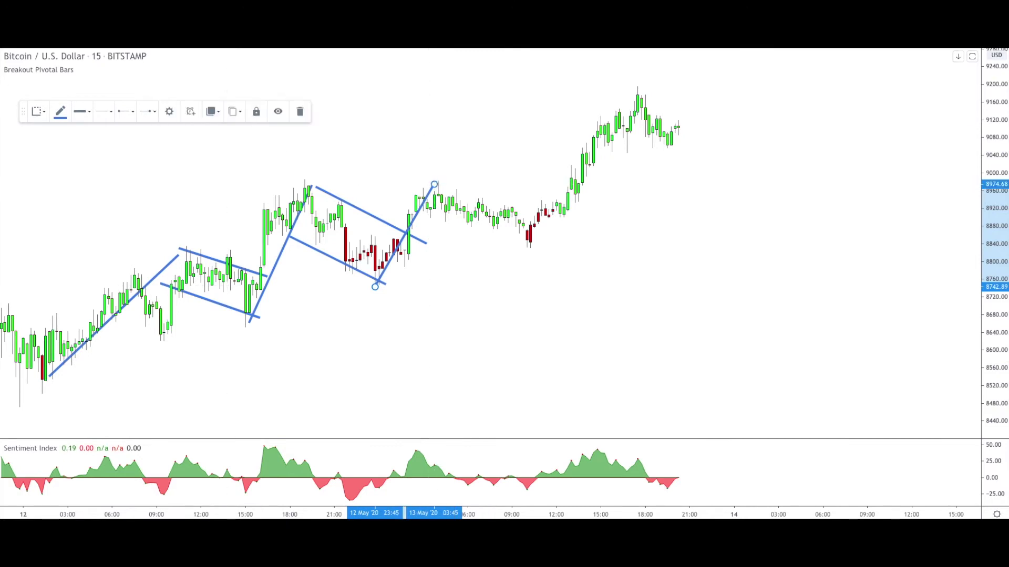
{"action": "left_click", "coordinate": [434, 186]}
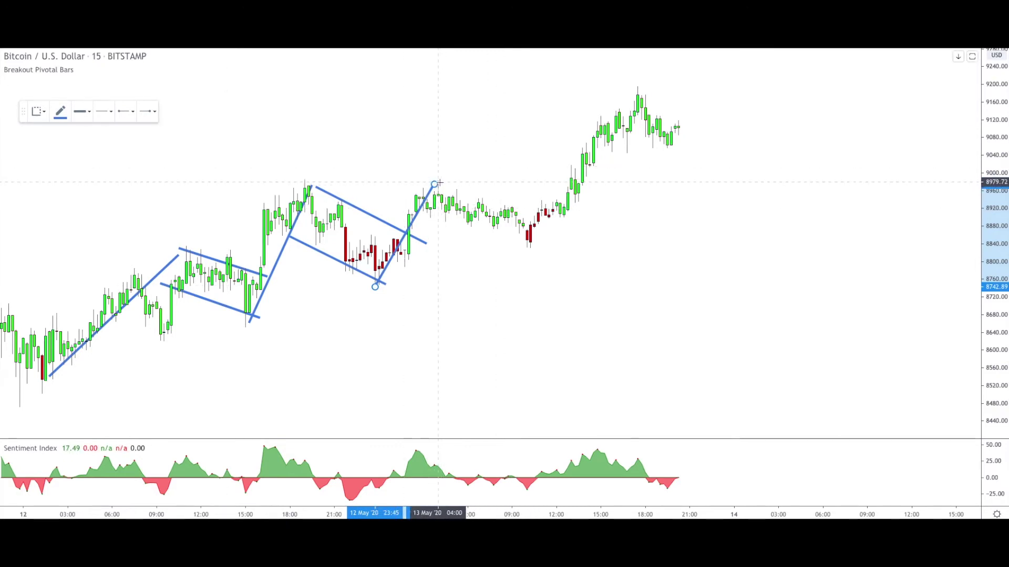
{"action": "double_click", "coordinate": [560, 216]}
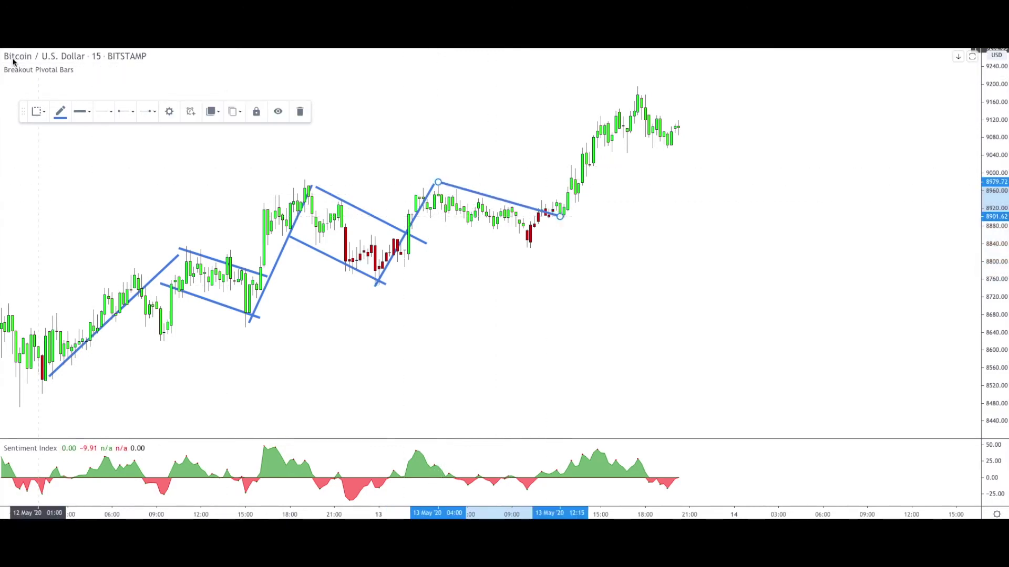
{"action": "left_click", "coordinate": [423, 217]}
{"action": "double_click", "coordinate": [548, 250]}
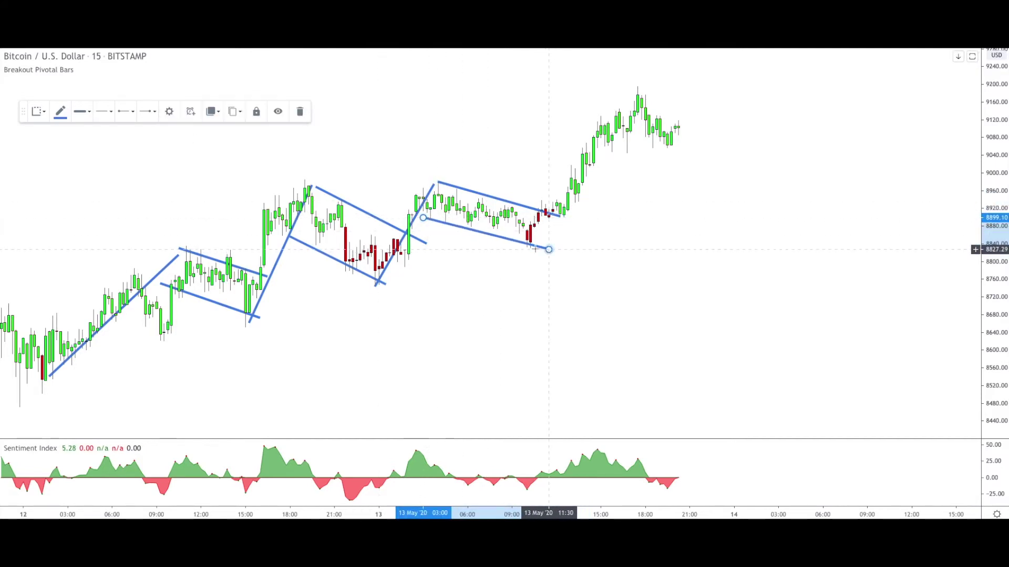
Draw a rising trend line along the last advance, from about 8824 at 13 May 10:00 to the high near 9190
{"action": "left_click", "coordinate": [527, 251]}
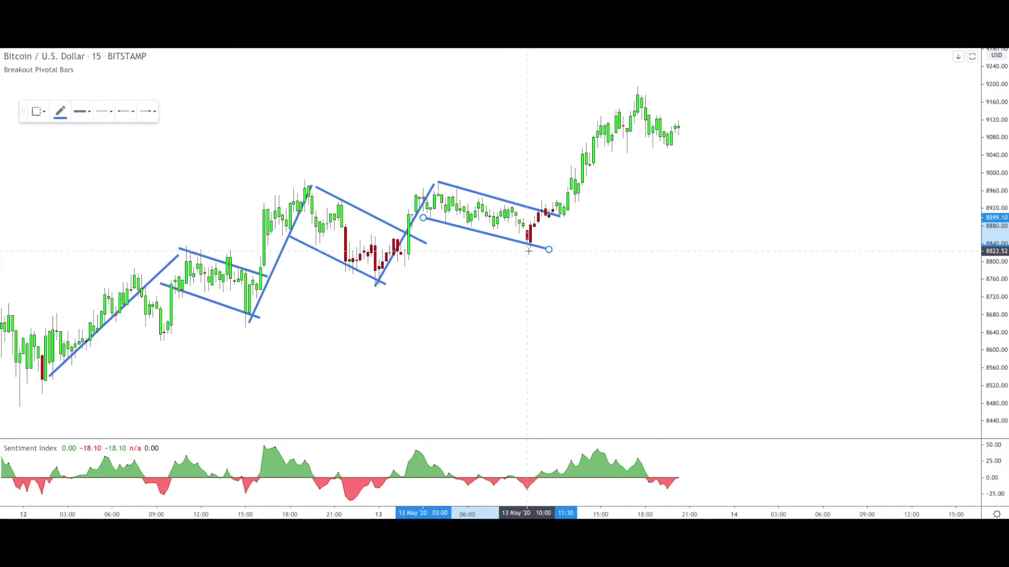
{"action": "double_click", "coordinate": [637, 89]}
{"action": "left_click", "coordinate": [637, 89]}
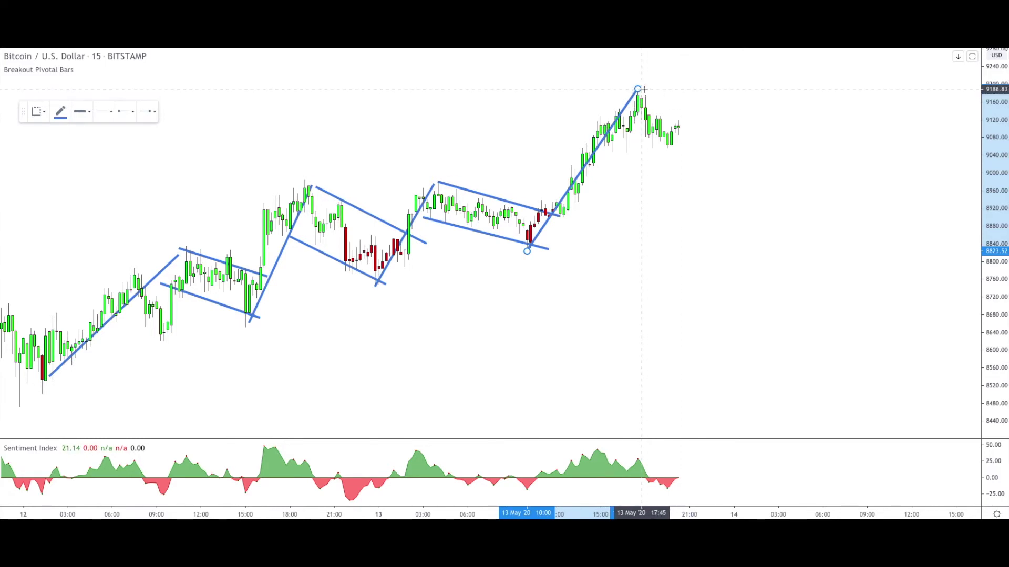
Enclose the latest pullback between two falling trend lines, the upper from about 9195 to about 9053 at 13 May 22:45
{"action": "left_click_drag", "start_coordinate": [638, 89], "coordinate": [666, 101]}
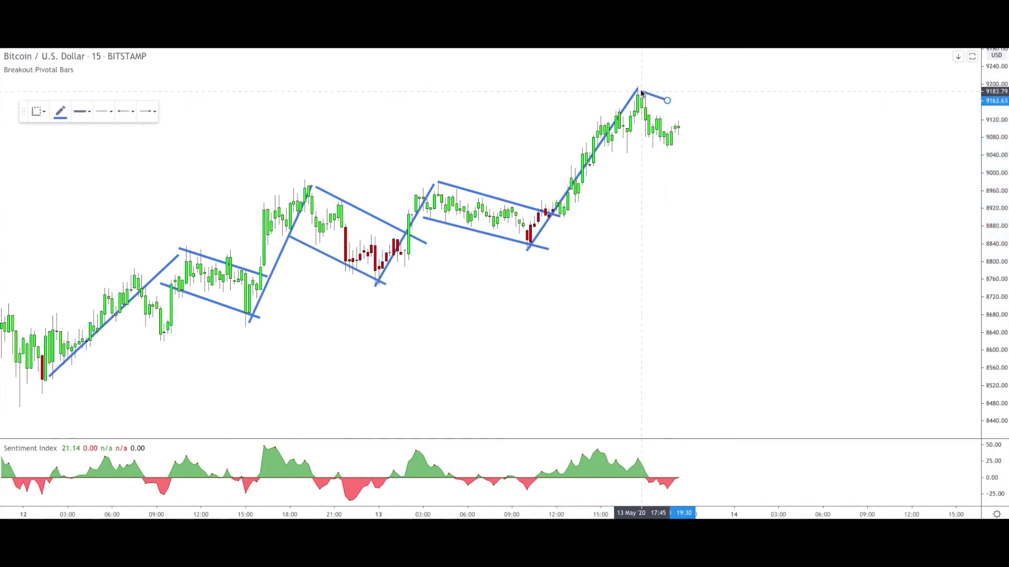
{"action": "double_click", "coordinate": [666, 101]}
{"action": "left_click_drag", "start_coordinate": [666, 101], "coordinate": [716, 150]}
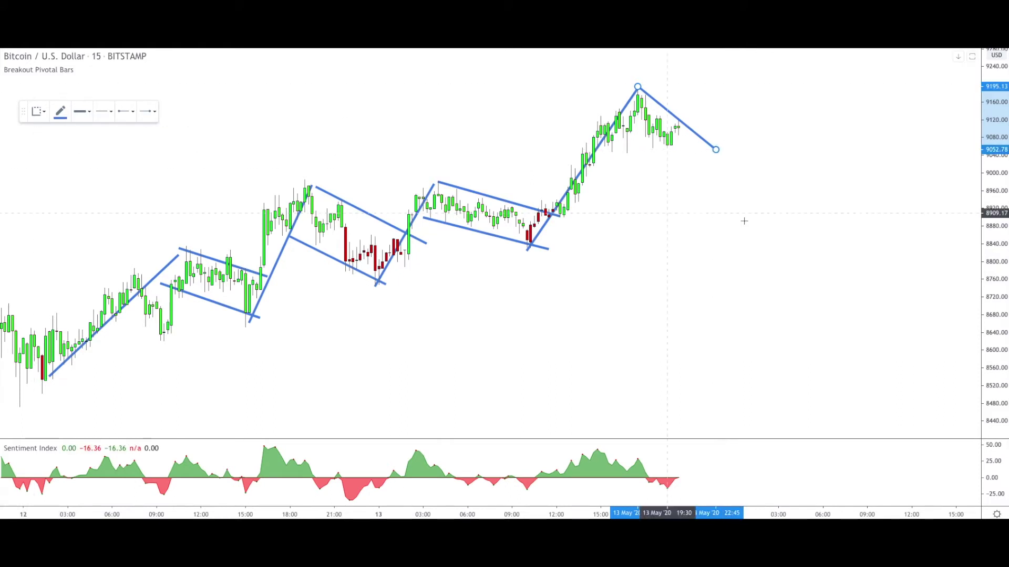
{"action": "left_click_drag", "start_coordinate": [630, 136], "coordinate": [708, 180]}
{"action": "left_click", "coordinate": [743, 163]}
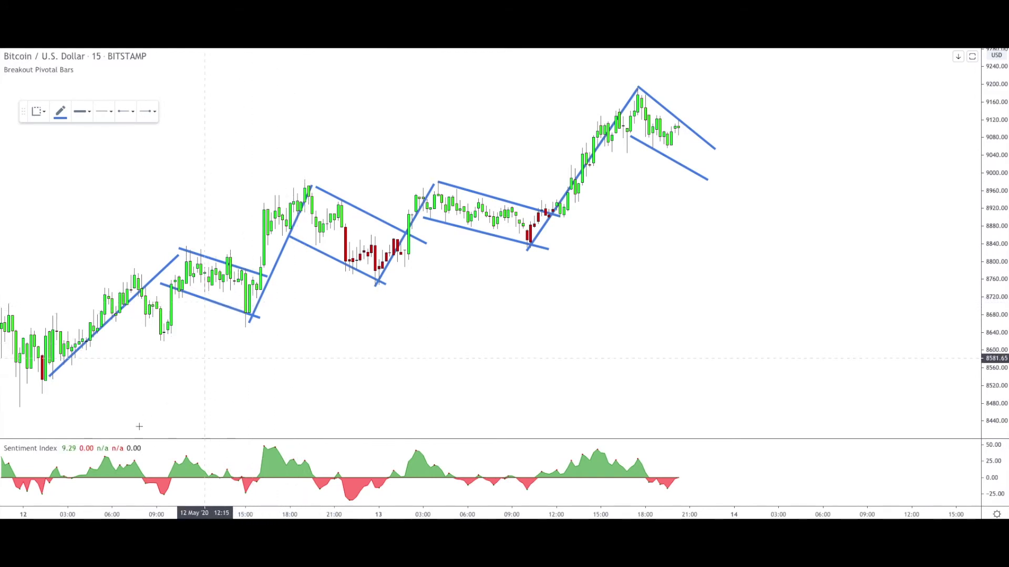
Draw falling trend lines on the Sentiment Index for the first two pullbacks, 12 May 11:00 to 16:30 and 12 May 17:00 to 13 May 02:15
{"action": "left_click", "coordinate": [187, 459]}
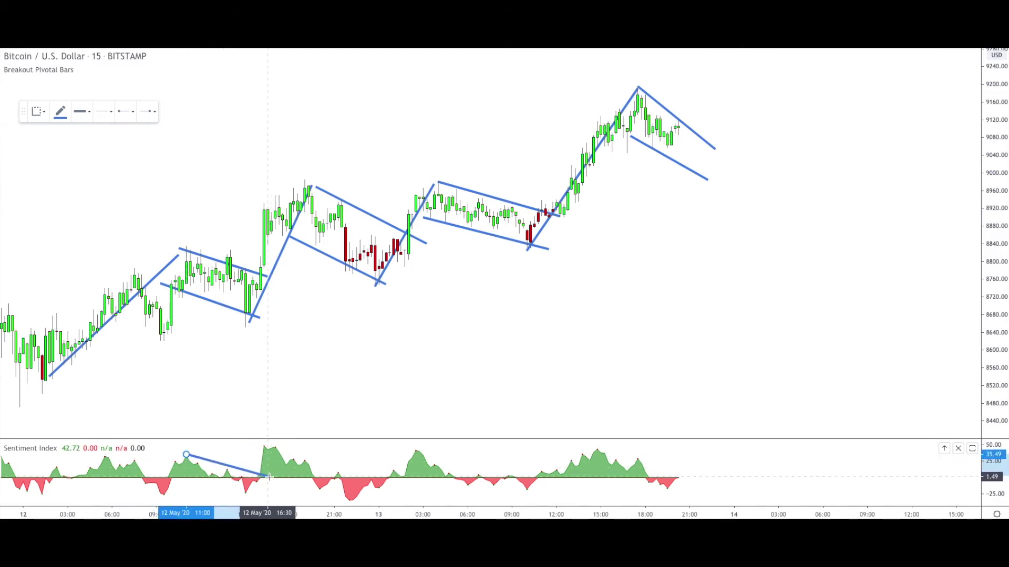
{"action": "left_click", "coordinate": [268, 476]}
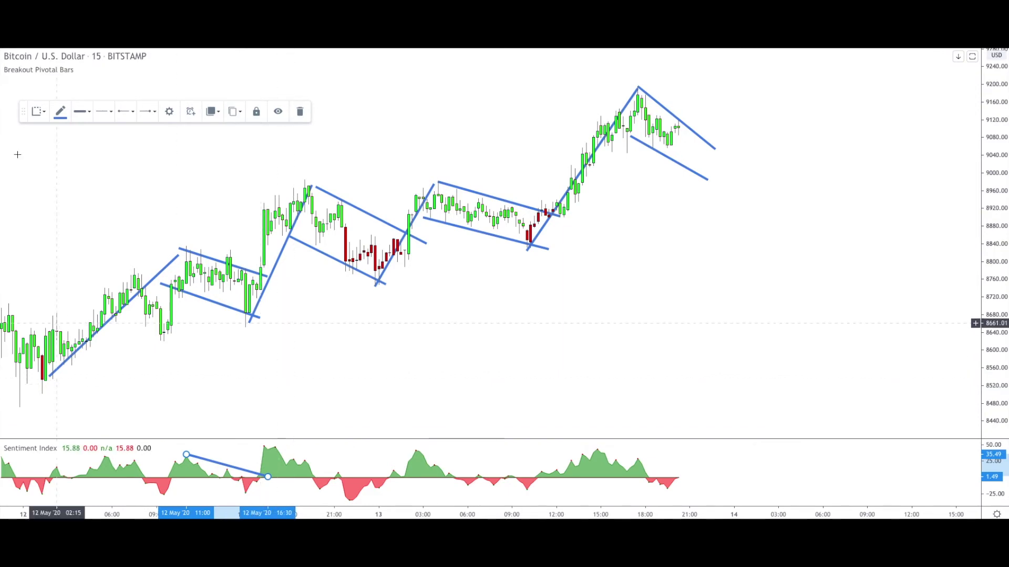
{"action": "left_click", "coordinate": [275, 446]}
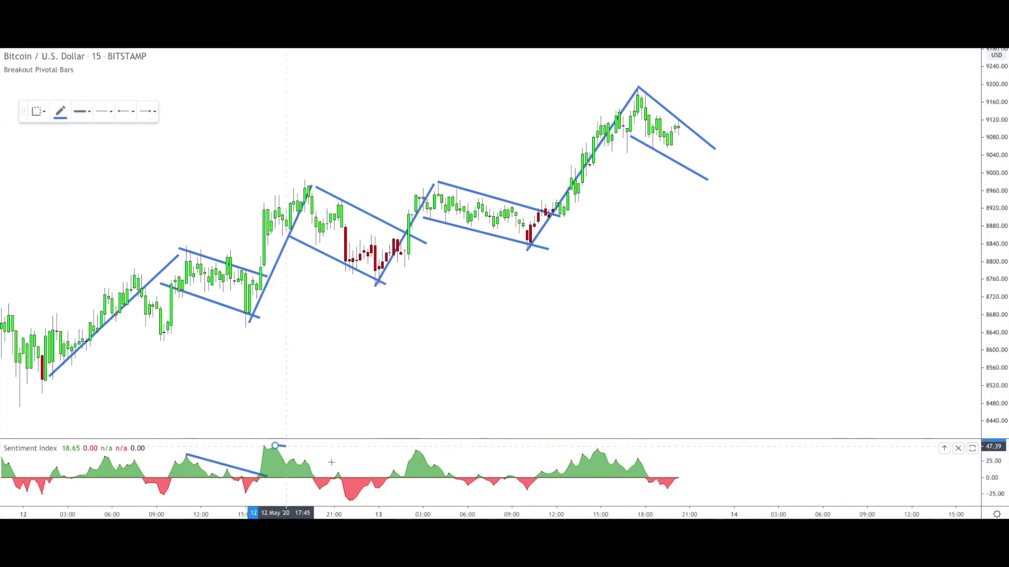
{"action": "left_click", "coordinate": [412, 474]}
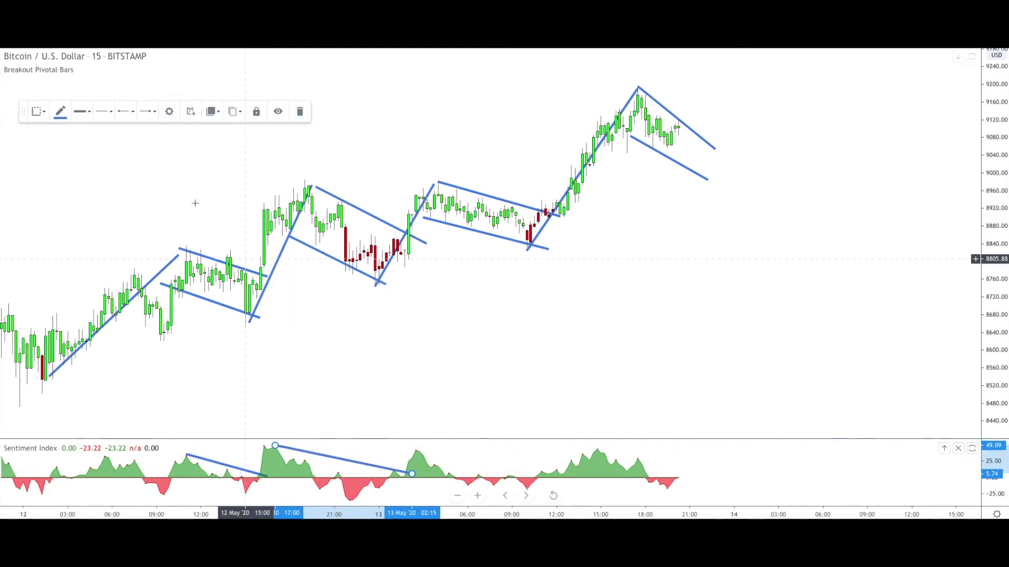
{"action": "left_click", "coordinate": [541, 401]}
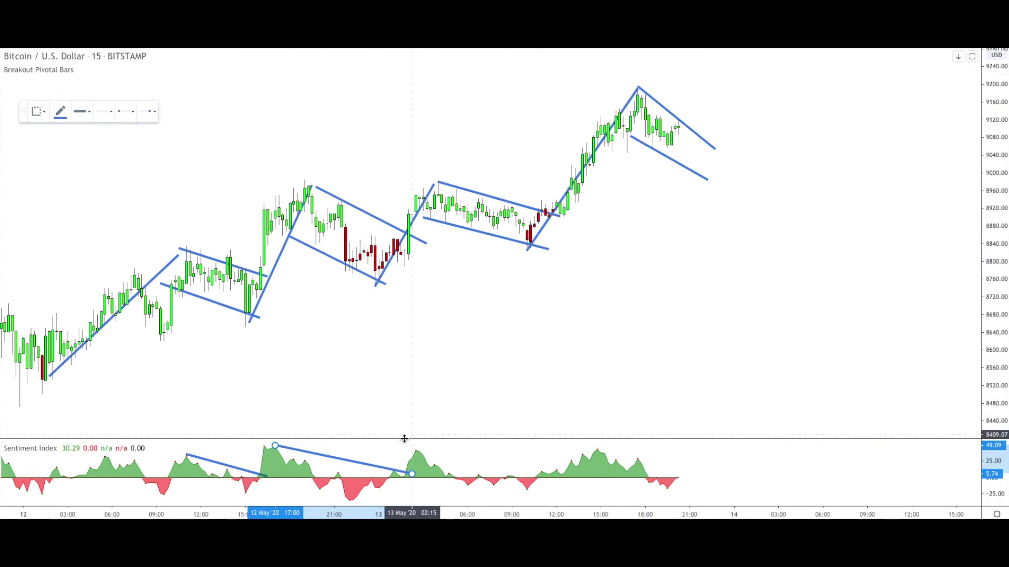
Draw a falling Sentiment Index line from 13 May 02:30 to 13:00 and extend the matching price pullback's upper line to about 8932 at 13:30
{"action": "left_click", "coordinate": [416, 451]}
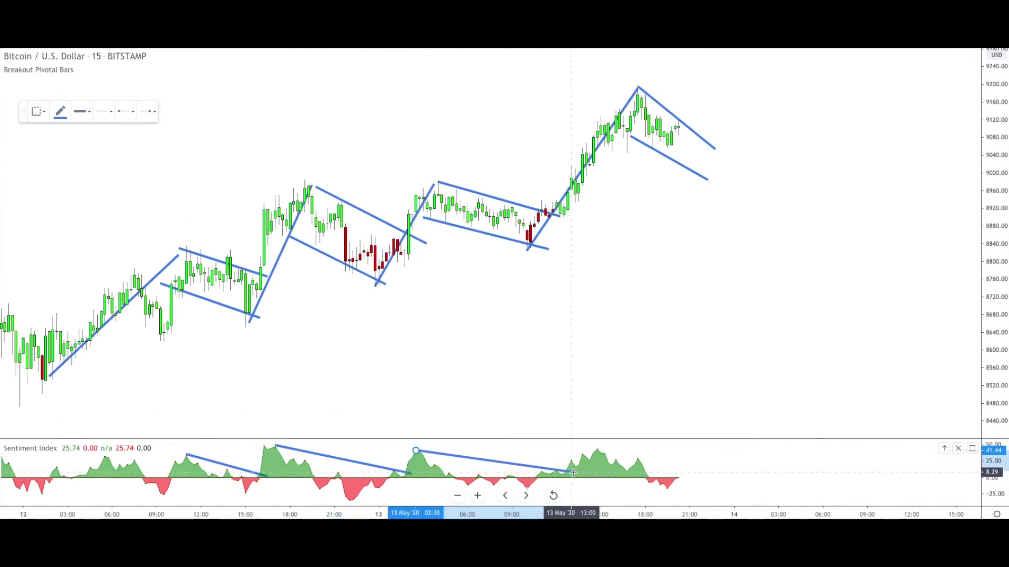
{"action": "left_click", "coordinate": [571, 472]}
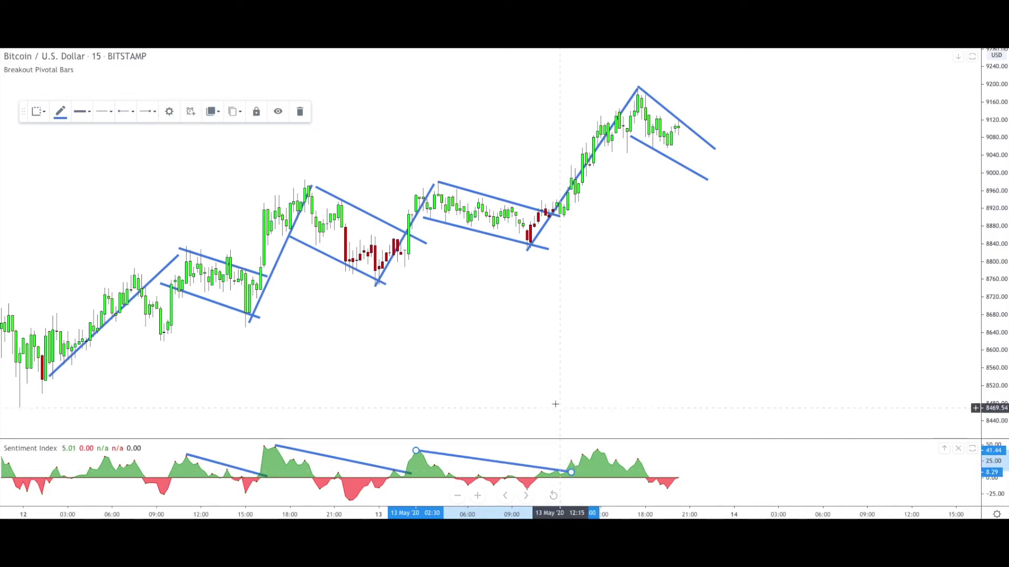
{"action": "left_click_drag", "start_coordinate": [560, 218], "coordinate": [578, 203]}
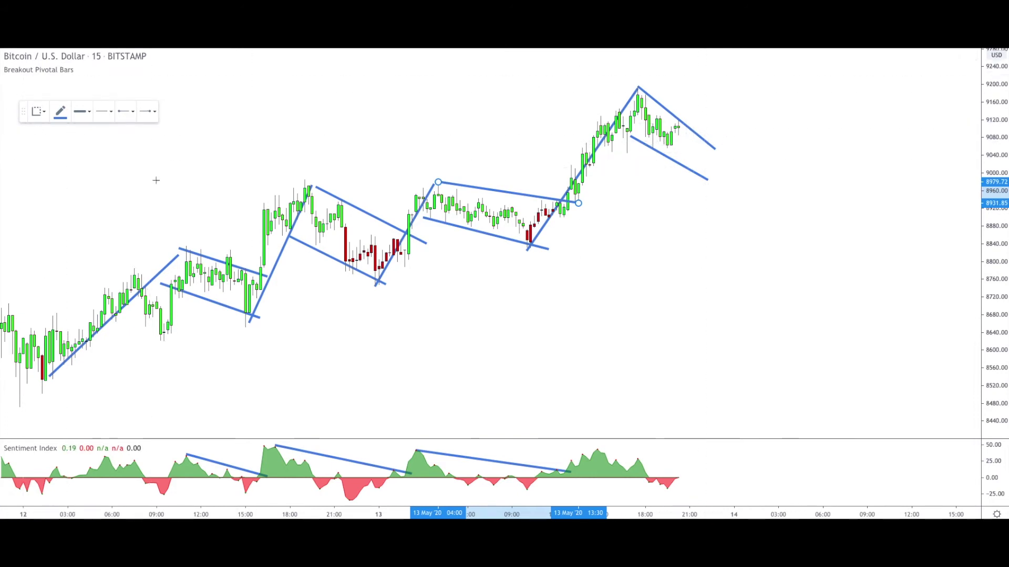
Draw a falling trend line on the Sentiment Index for the latest pullback, from 13 May 14:45 to 22:45
{"action": "left_click", "coordinate": [598, 449]}
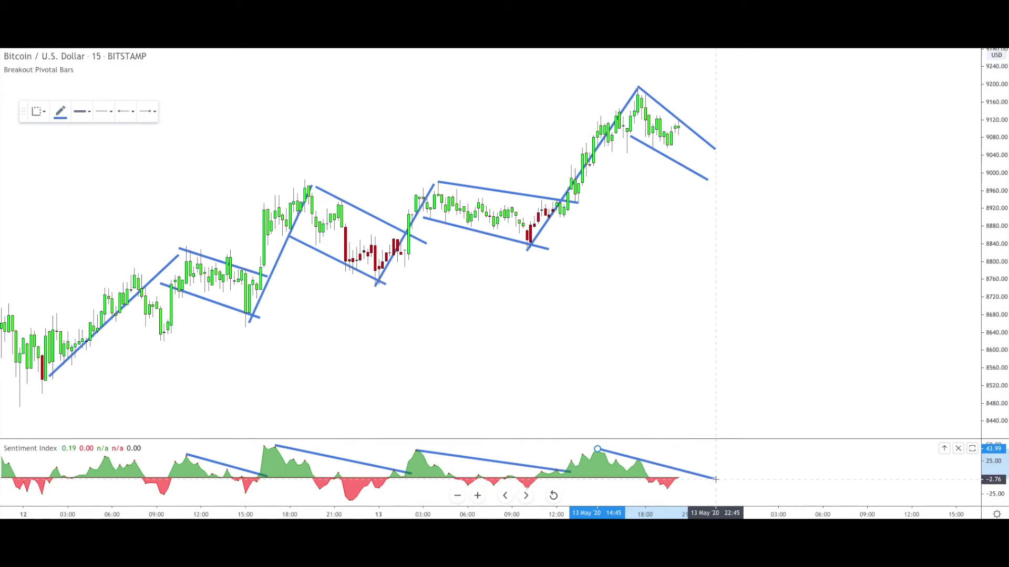
{"action": "left_click", "coordinate": [716, 479]}
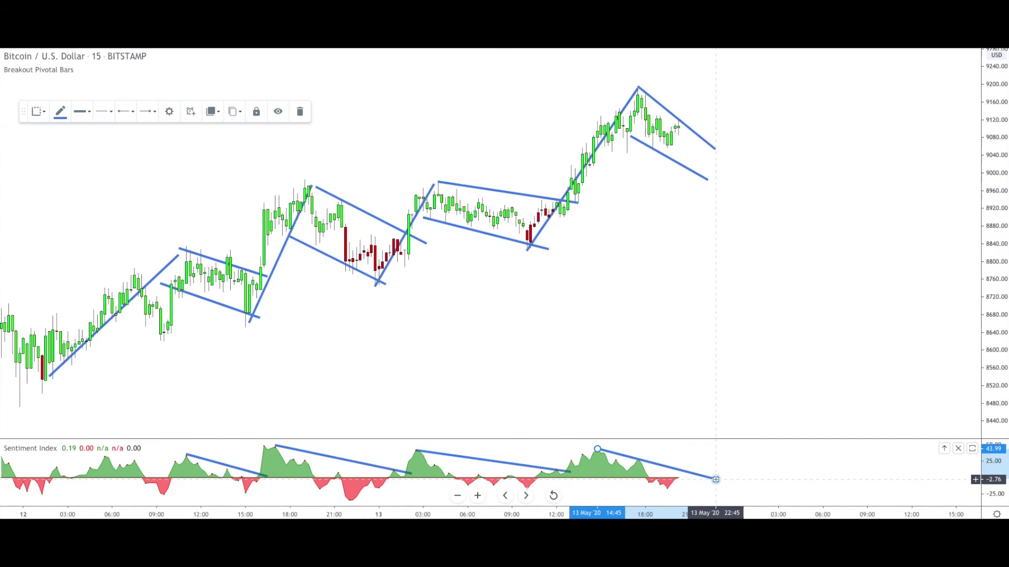
{"action": "left_click", "coordinate": [771, 421]}
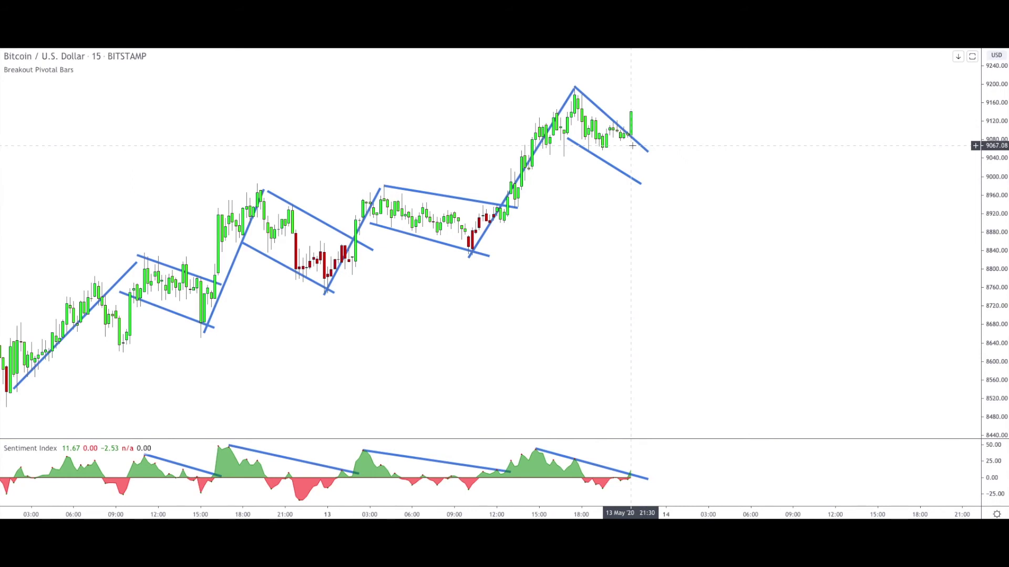
Adjust the end of the latest price pullback's upper trend line to about 9077 at 13 May 22:30
{"action": "left_click", "coordinate": [647, 152]}
{"action": "left_click_drag", "start_coordinate": [647, 152], "coordinate": [647, 145]}
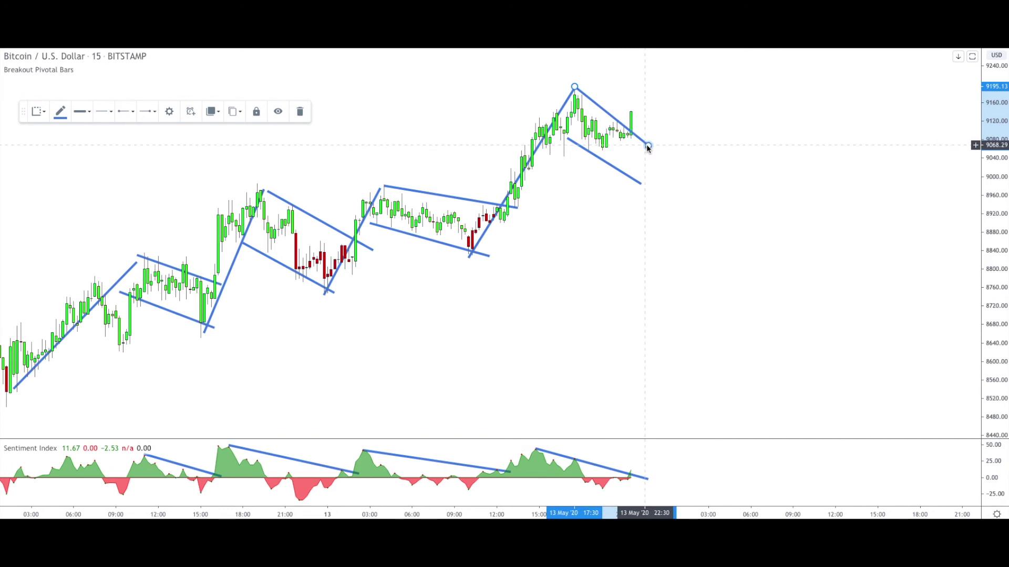
{"action": "left_click_drag", "start_coordinate": [646, 146], "coordinate": [639, 149]}
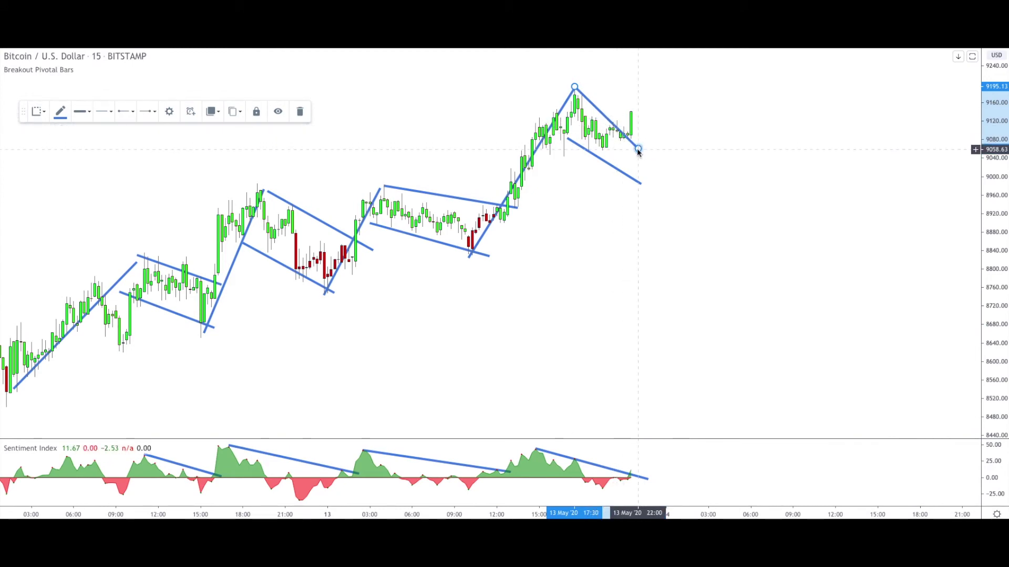
{"action": "left_click_drag", "start_coordinate": [638, 149], "coordinate": [644, 141]}
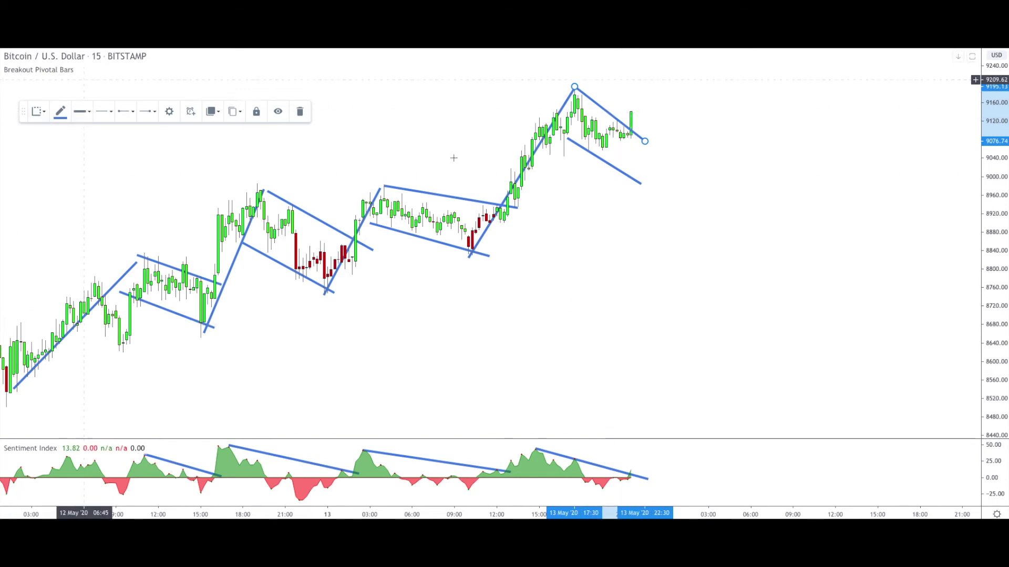
Move the last advance's rising trend line to start at the latest pullback low, about 9049, projecting to 14 May 03:00
{"action": "left_click", "coordinate": [492, 224]}
{"action": "left_click_drag", "start_coordinate": [491, 219], "coordinate": [626, 116]}
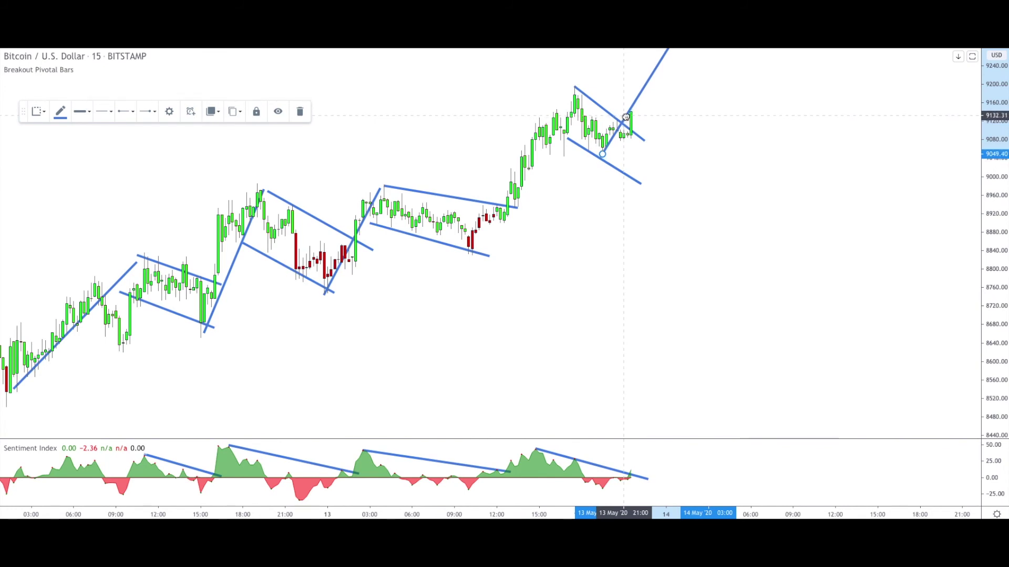
{"action": "left_click", "coordinate": [684, 135]}
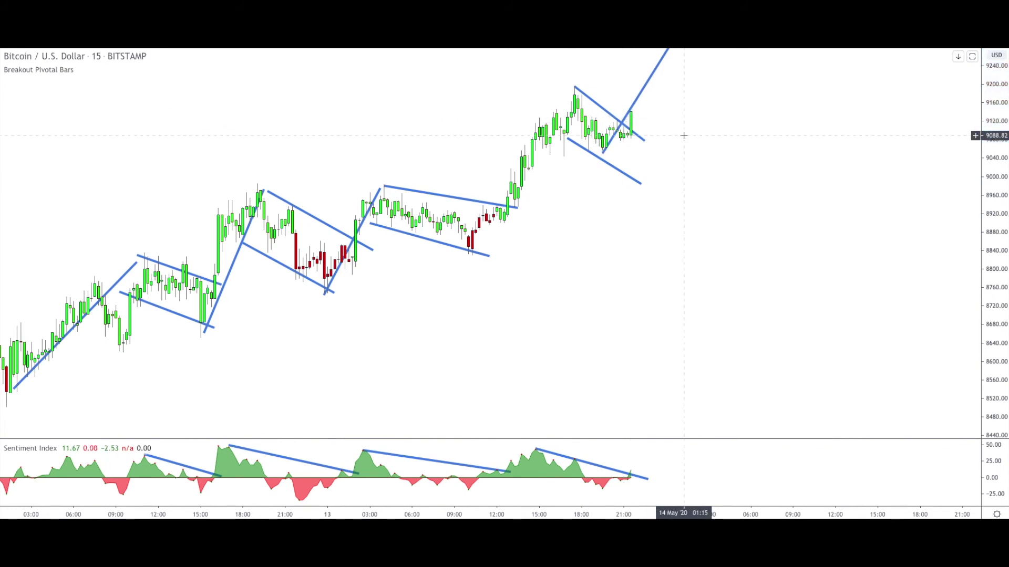
Place a long position at the breakout on 13 May 21:45 with entry at 9140.36 and stop at 9042.77
{"action": "scroll", "coordinate": [723, 198], "scroll_direction": "down", "scroll_amount": 5}
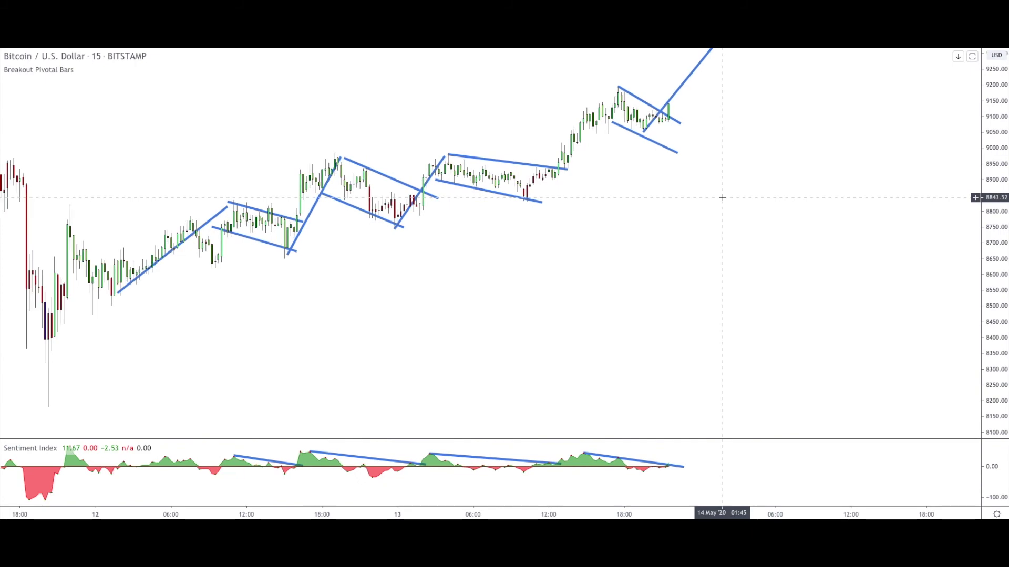
{"action": "scroll", "coordinate": [723, 198], "scroll_direction": "up", "scroll_amount": 3}
{"action": "left_click_drag", "start_coordinate": [994, 155], "coordinate": [992, 278]}
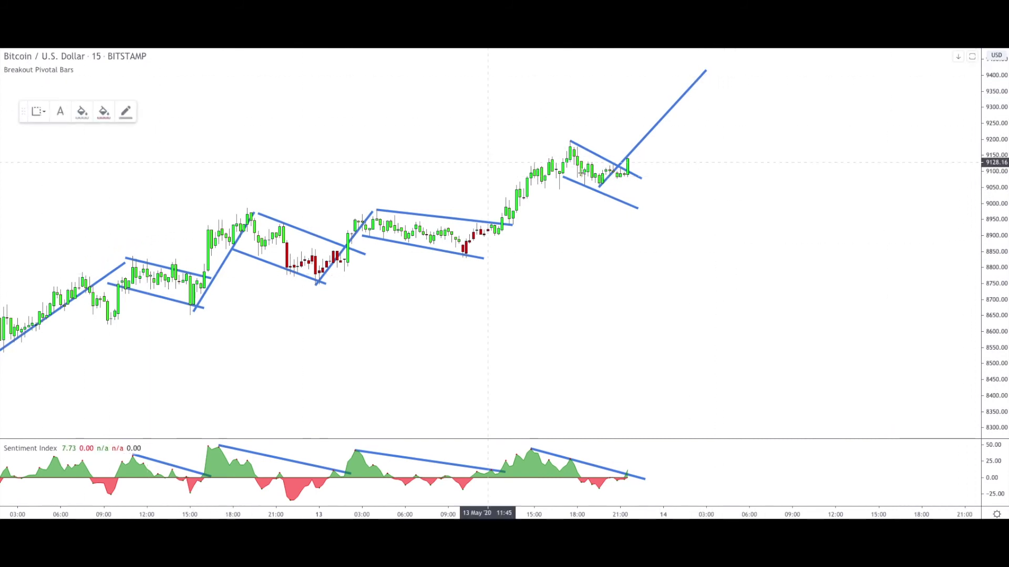
{"action": "left_click", "coordinate": [631, 158]}
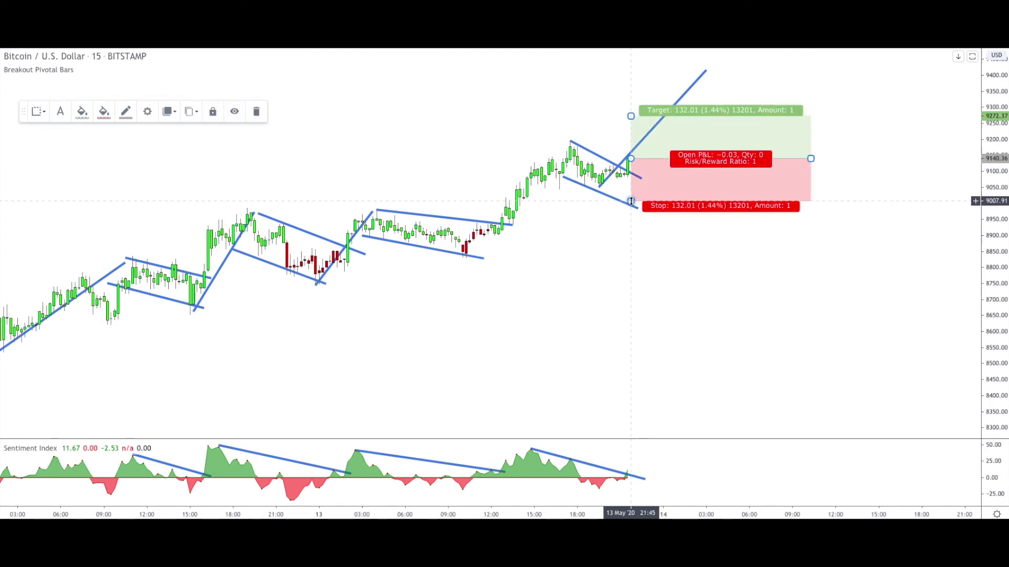
{"action": "left_click_drag", "start_coordinate": [631, 201], "coordinate": [628, 189]}
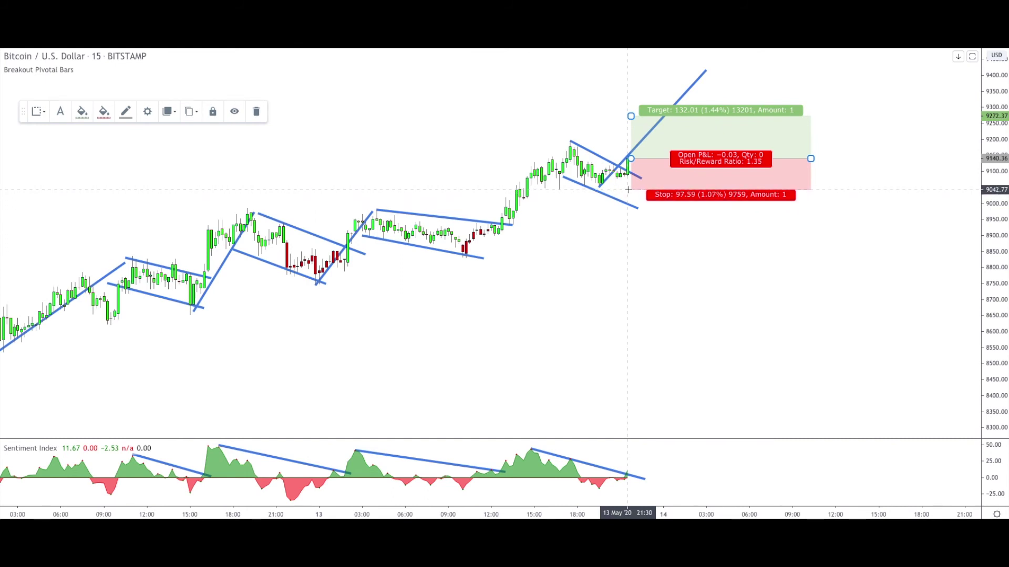
{"action": "left_click", "coordinate": [610, 209]}
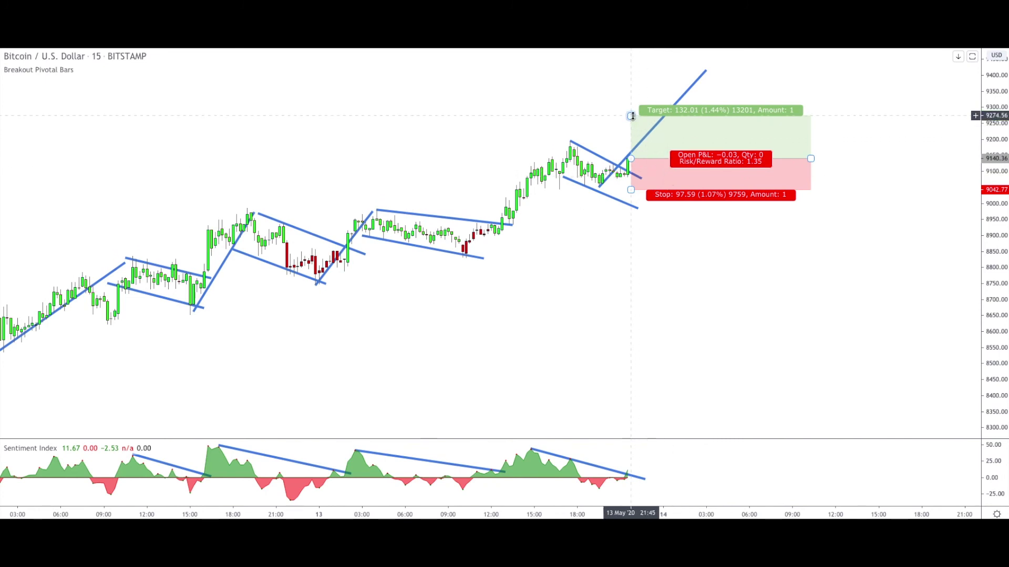
Raise the long position's target to 9413.98, level with the end of the projected advance line
{"action": "left_click_drag", "start_coordinate": [631, 116], "coordinate": [631, 70]}
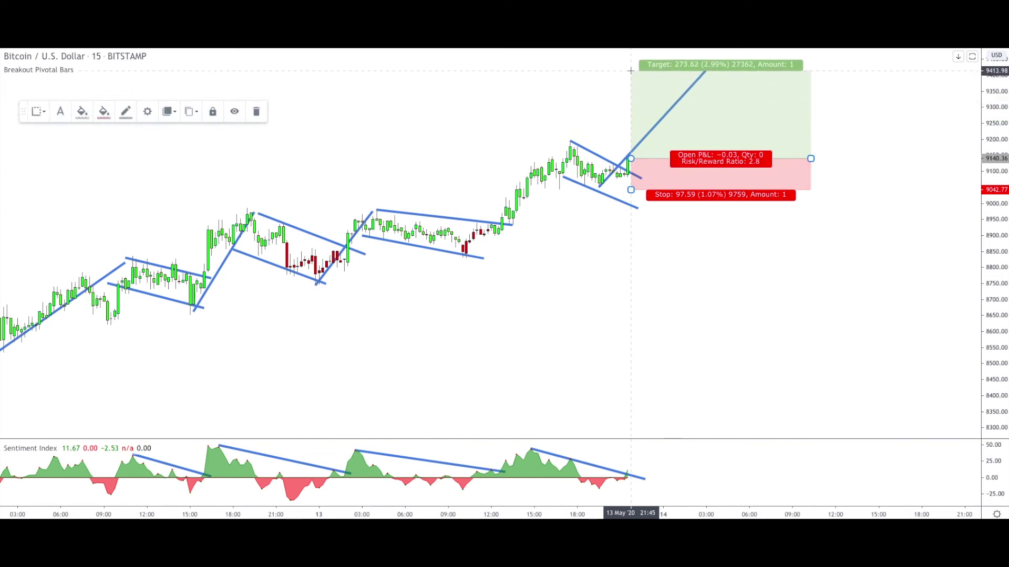
{"action": "left_click", "coordinate": [536, 90]}
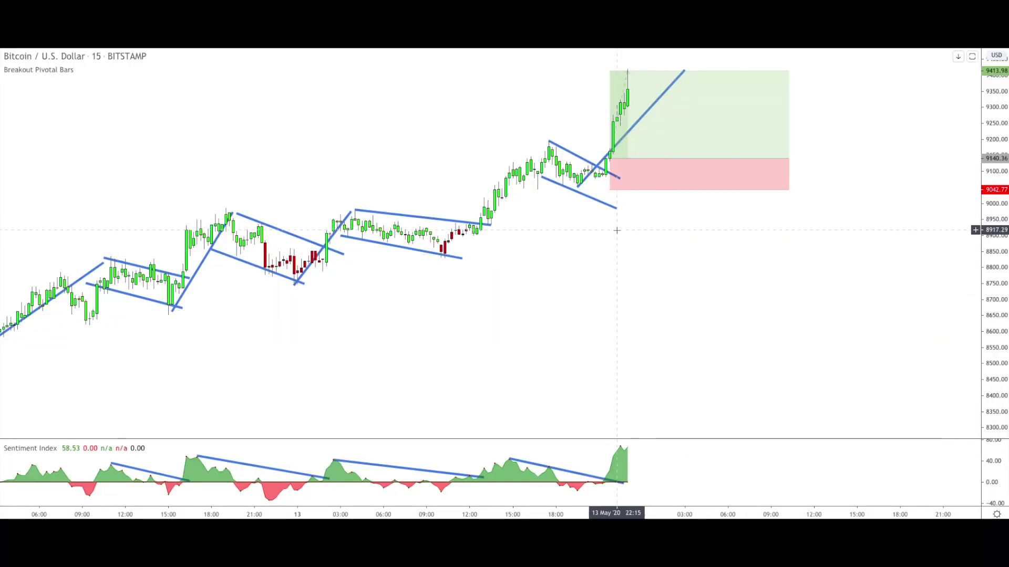
{"action": "mouse_move", "coordinate": [625, 90]}
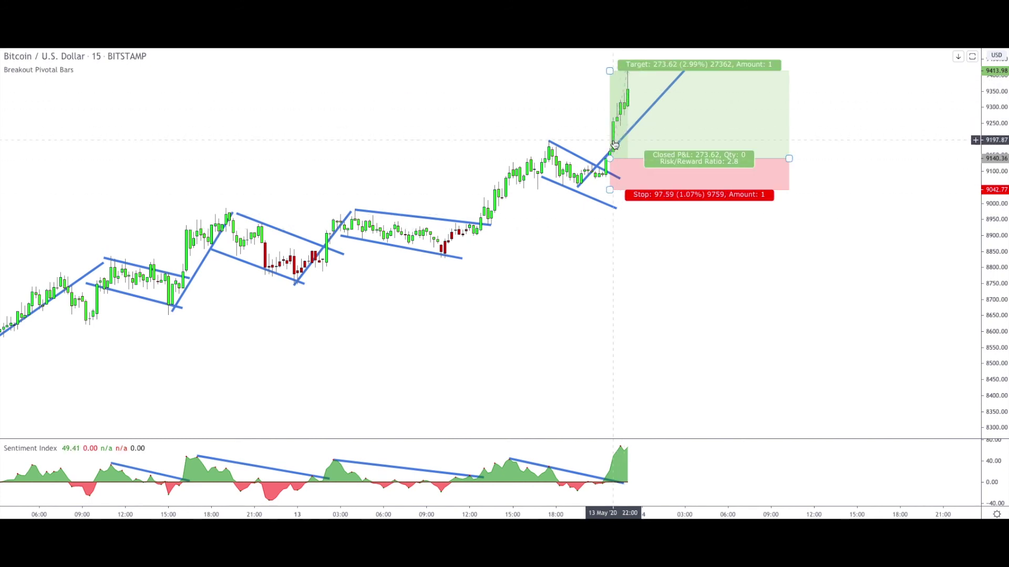